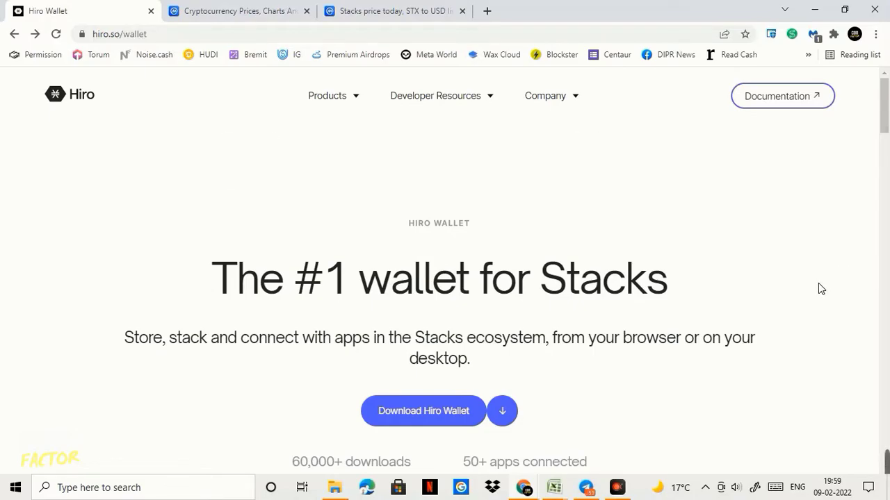
- Scroll through the hiro.so/wallet page down to its FAQ section
{"action": "scroll", "coordinate": [818, 283], "scroll_direction": "down", "scroll_amount": 2}
{"action": "scroll", "coordinate": [818, 283], "scroll_direction": "up", "scroll_amount": 2}
{"action": "scroll", "coordinate": [765, 271], "scroll_direction": "down", "scroll_amount": 3}
{"action": "scroll", "coordinate": [727, 276], "scroll_direction": "down", "scroll_amount": 3}
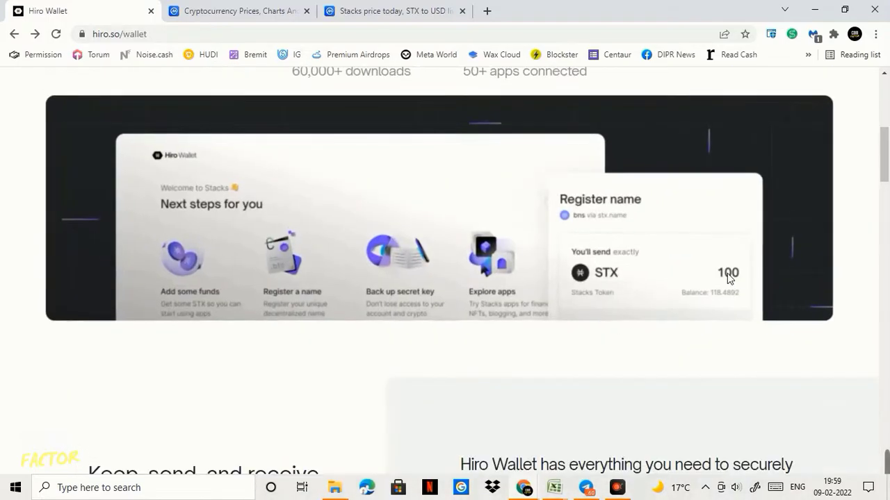
{"action": "scroll", "coordinate": [727, 276], "scroll_direction": "up", "scroll_amount": 5}
{"action": "scroll", "coordinate": [727, 278], "scroll_direction": "down", "scroll_amount": 3}
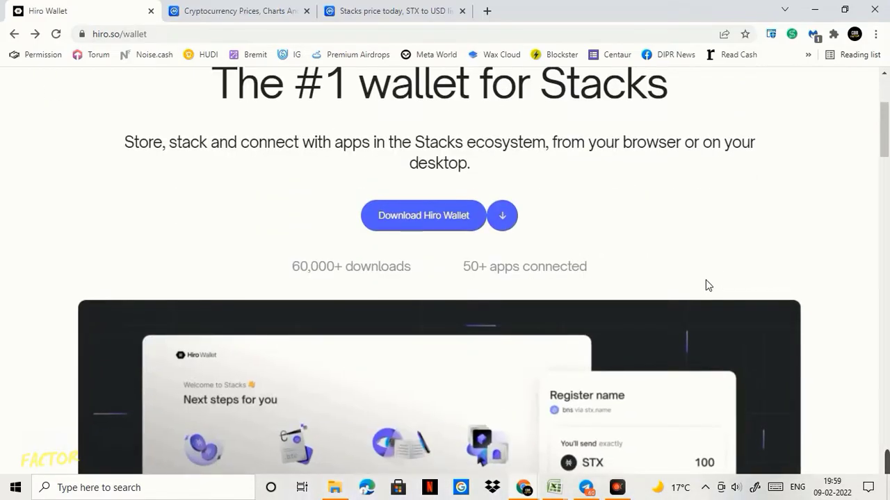
{"action": "scroll", "coordinate": [705, 281], "scroll_direction": "down", "scroll_amount": 6}
{"action": "scroll", "coordinate": [619, 322], "scroll_direction": "up", "scroll_amount": 8}
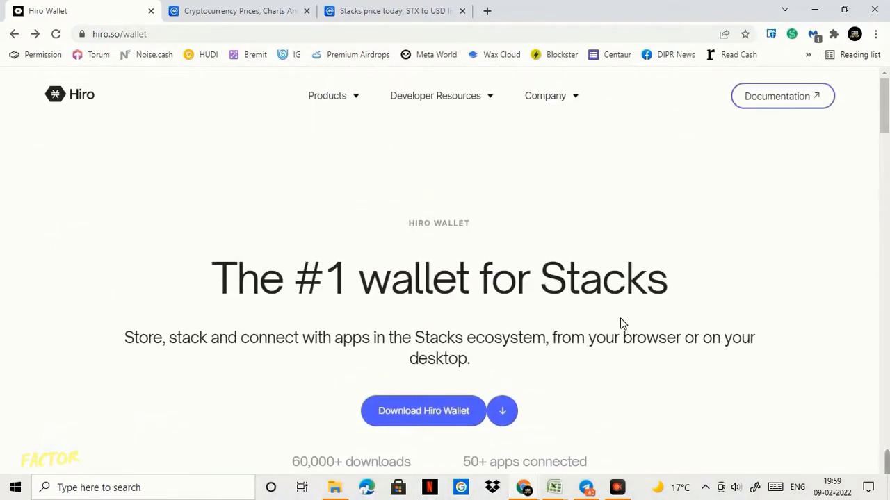
{"action": "scroll", "coordinate": [620, 322], "scroll_direction": "down", "scroll_amount": 3}
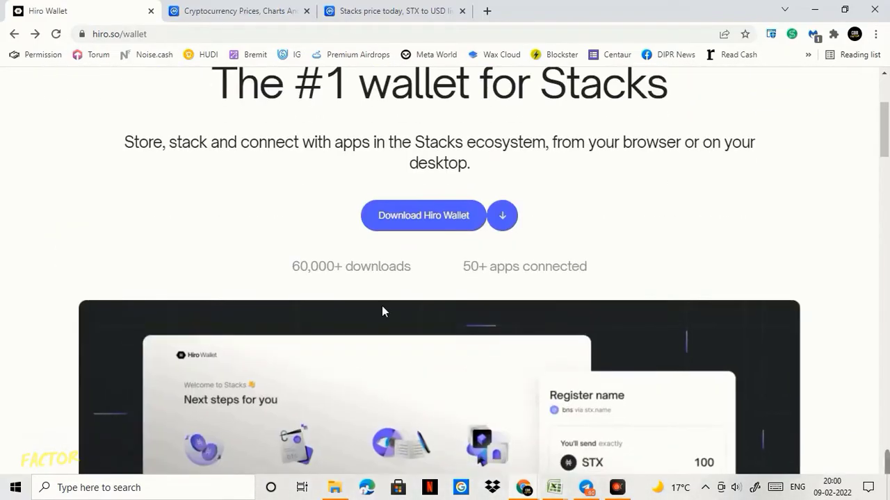
{"action": "scroll", "coordinate": [382, 312], "scroll_direction": "up", "scroll_amount": 3}
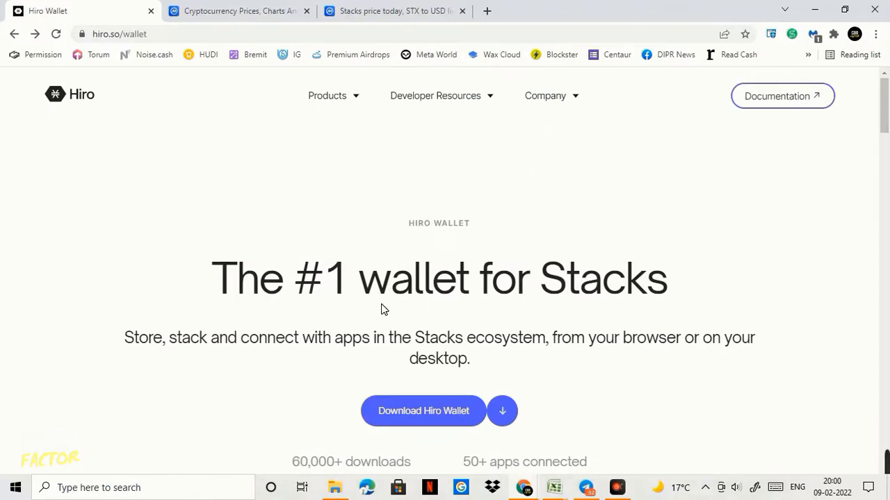
{"action": "scroll", "coordinate": [389, 302], "scroll_direction": "down", "scroll_amount": 4}
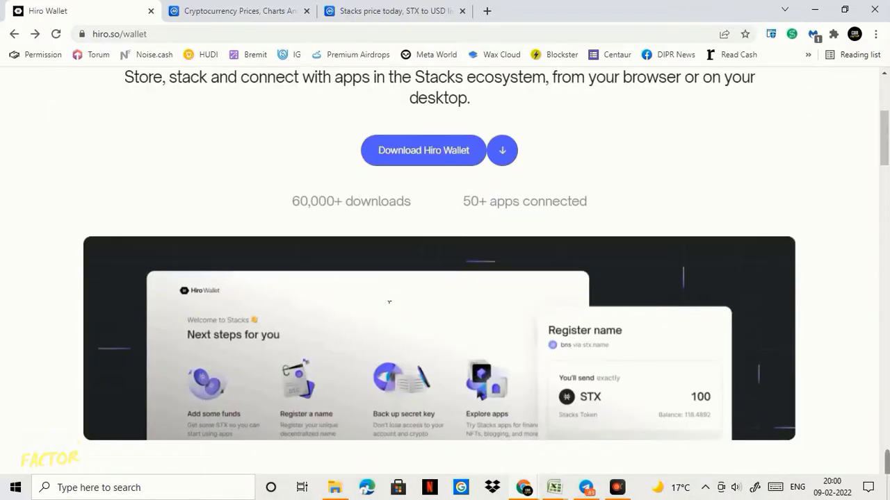
{"action": "scroll", "coordinate": [383, 304], "scroll_direction": "down", "scroll_amount": 2}
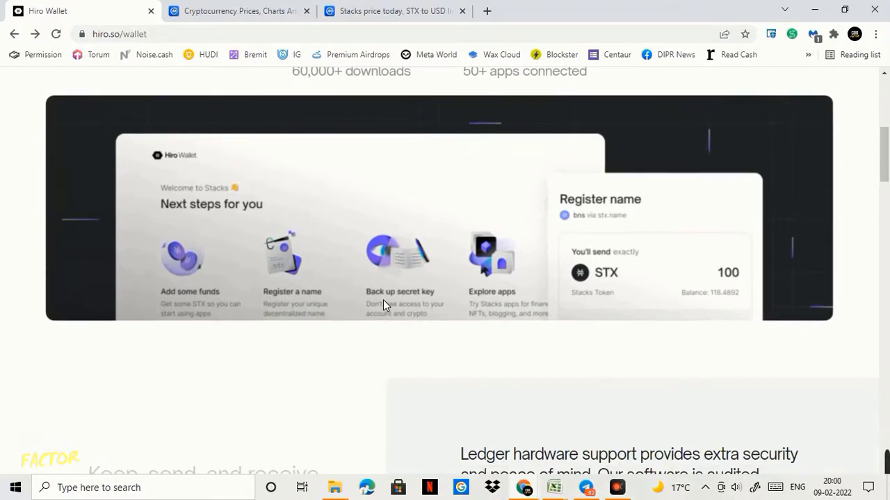
{"action": "scroll", "coordinate": [383, 300], "scroll_direction": "down", "scroll_amount": 12}
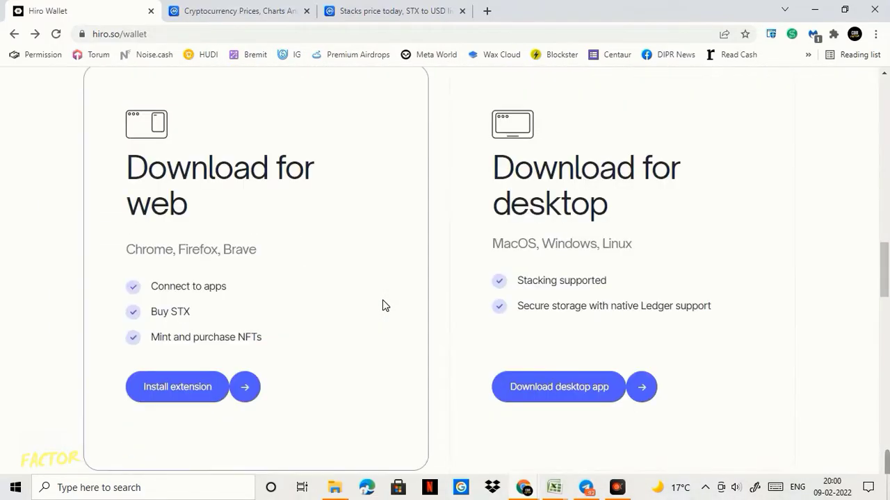
{"action": "scroll", "coordinate": [382, 306], "scroll_direction": "down", "scroll_amount": 10}
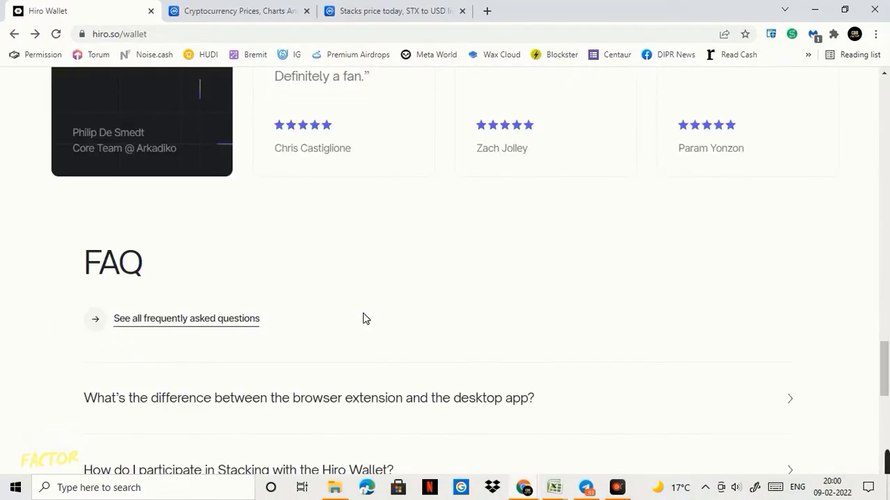
{"action": "scroll", "coordinate": [268, 346], "scroll_direction": "down", "scroll_amount": 2}
- Open the full wallet FAQ and expand the answer on supported operating systems and requirements
{"action": "left_click", "coordinate": [233, 191]}
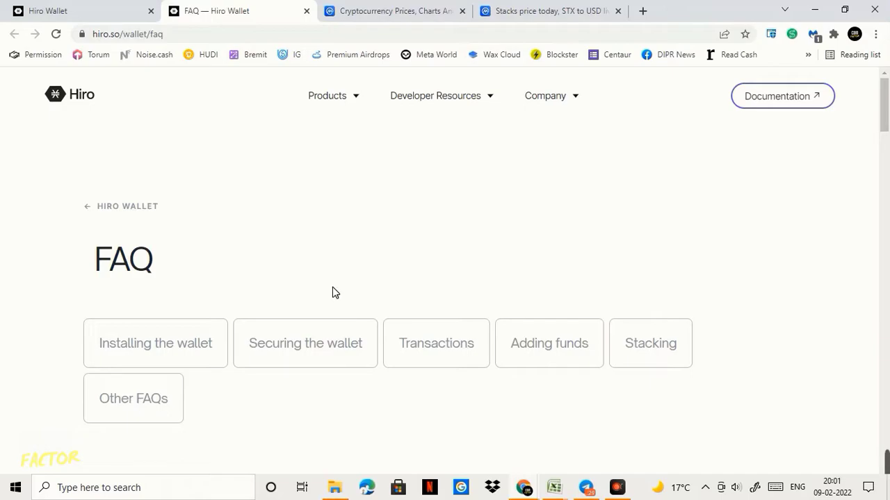
{"action": "scroll", "coordinate": [308, 262], "scroll_direction": "down", "scroll_amount": 7}
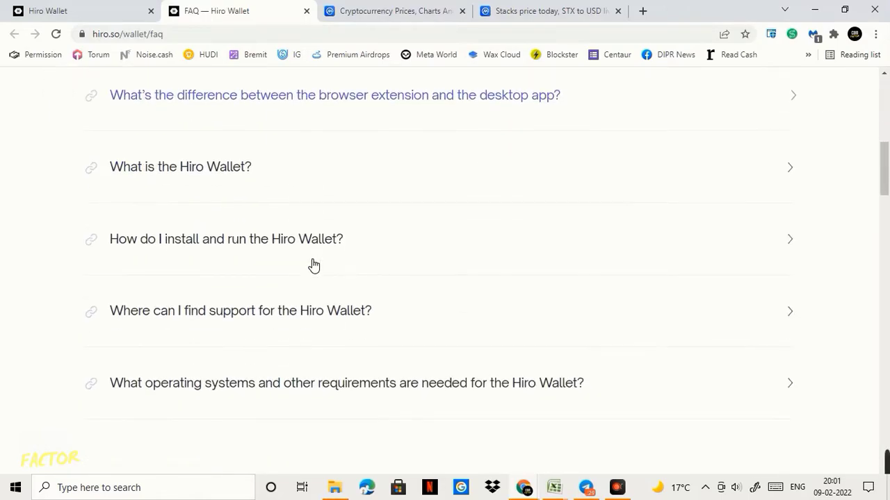
{"action": "scroll", "coordinate": [312, 266], "scroll_direction": "down", "scroll_amount": 2}
{"action": "left_click", "coordinate": [308, 263]}
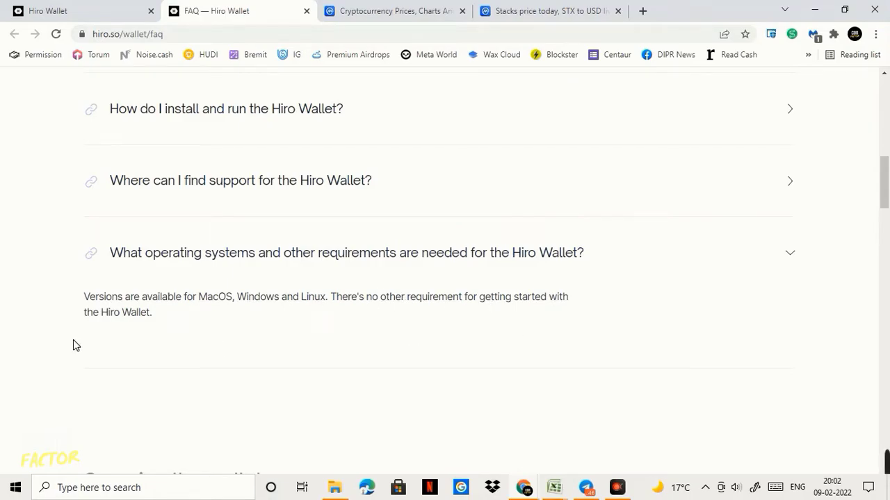
{"action": "scroll", "coordinate": [500, 334], "scroll_direction": "down", "scroll_amount": 3}
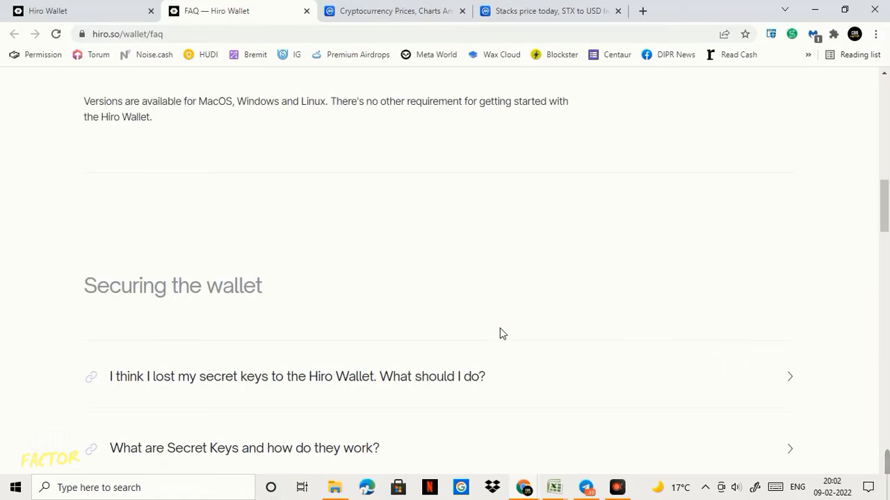
{"action": "scroll", "coordinate": [501, 333], "scroll_direction": "down", "scroll_amount": 4}
{"action": "scroll", "coordinate": [499, 338], "scroll_direction": "down", "scroll_amount": 2}
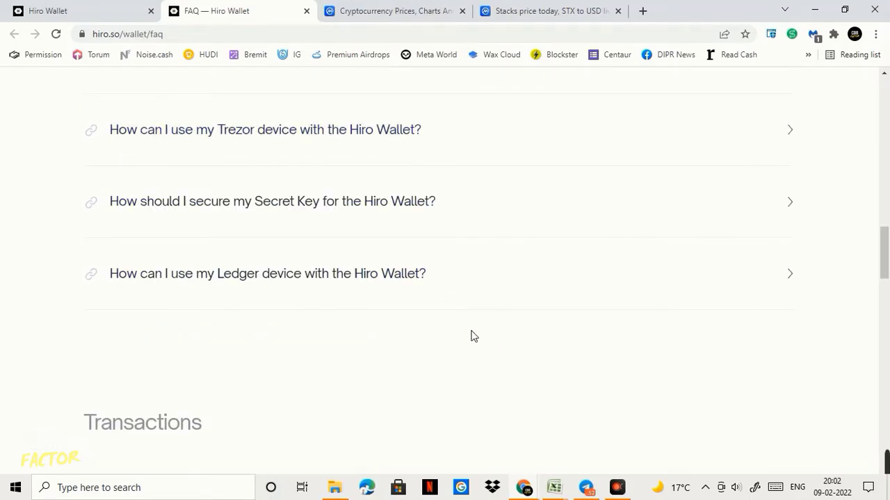
{"action": "scroll", "coordinate": [473, 337], "scroll_direction": "down", "scroll_amount": 5}
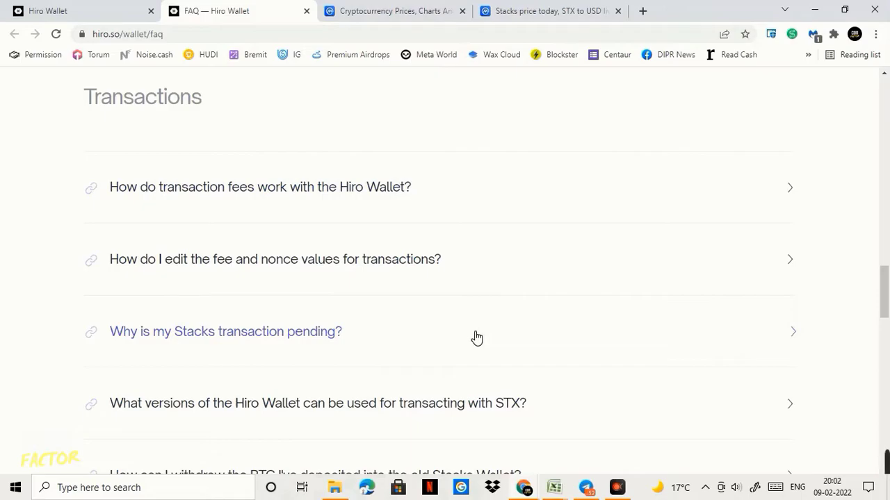
{"action": "scroll", "coordinate": [459, 335], "scroll_direction": "up", "scroll_amount": 8}
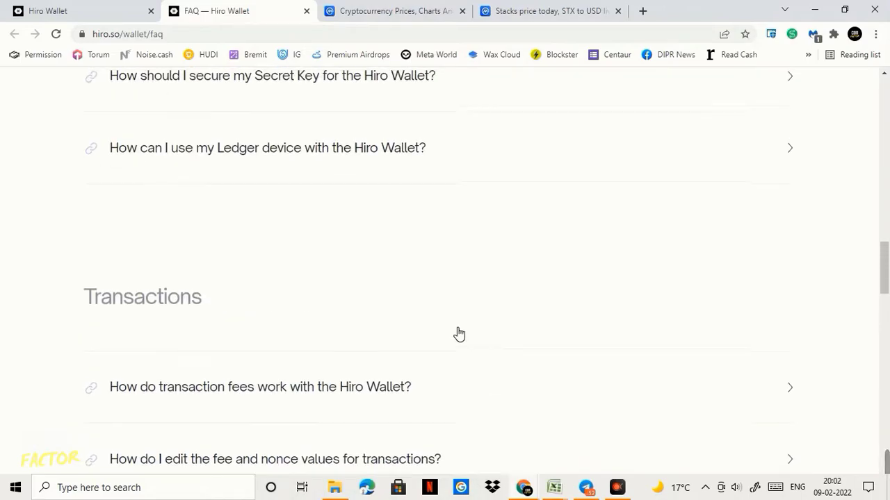
{"action": "scroll", "coordinate": [459, 335], "scroll_direction": "up", "scroll_amount": 10}
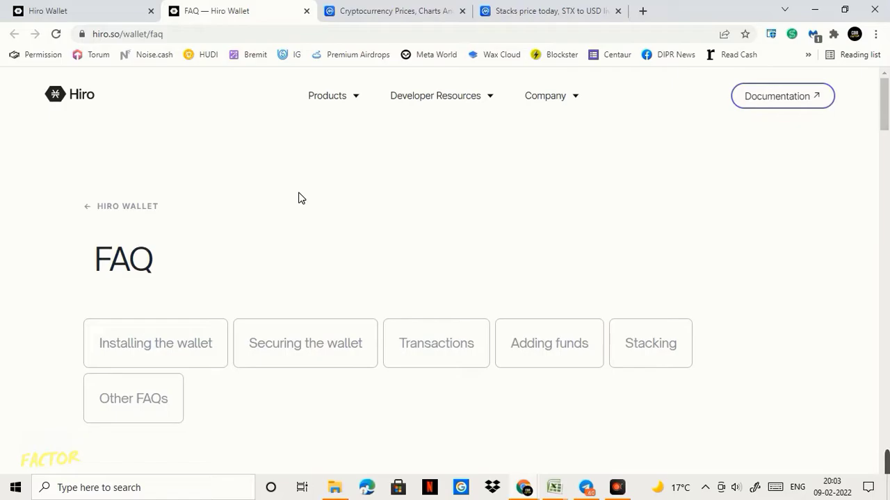
- Go back to the Hiro Wallet page and reach the browser-extension install page (hiro.so/wallet/install-web)
{"action": "left_click", "coordinate": [111, 18]}
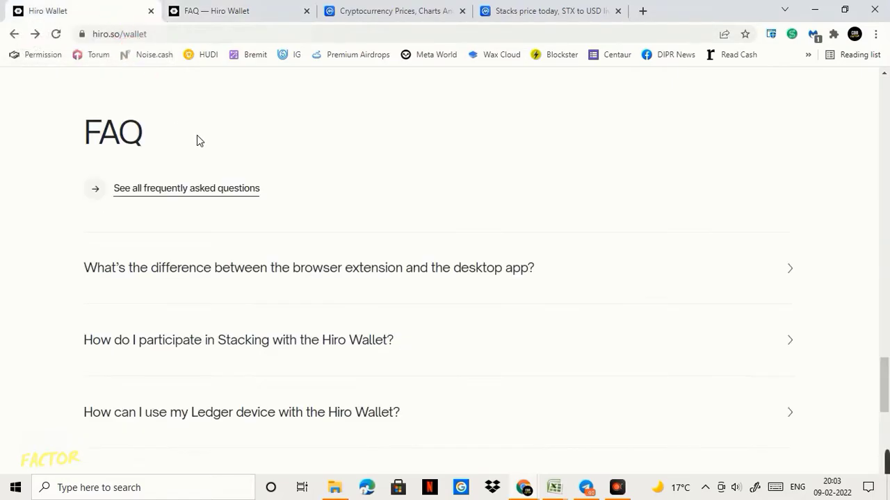
{"action": "scroll", "coordinate": [261, 195], "scroll_direction": "up", "scroll_amount": 10}
{"action": "scroll", "coordinate": [262, 202], "scroll_direction": "down", "scroll_amount": 4}
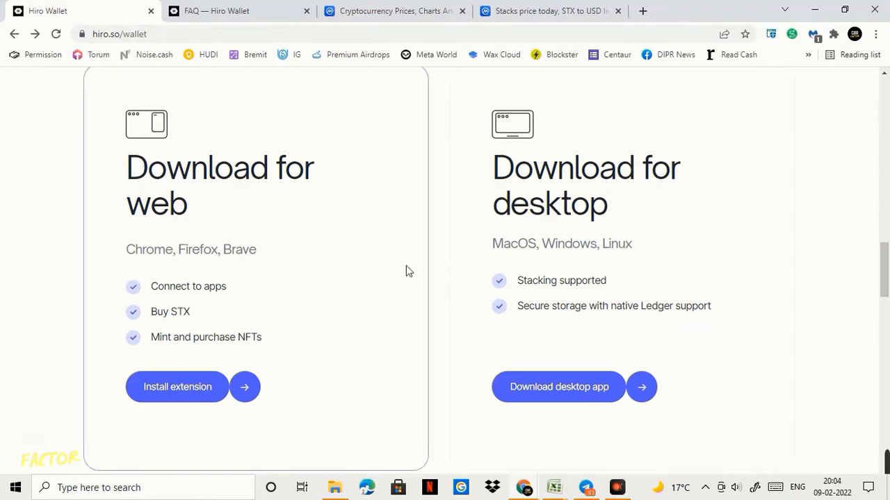
{"action": "scroll", "coordinate": [309, 323], "scroll_direction": "down", "scroll_amount": 2}
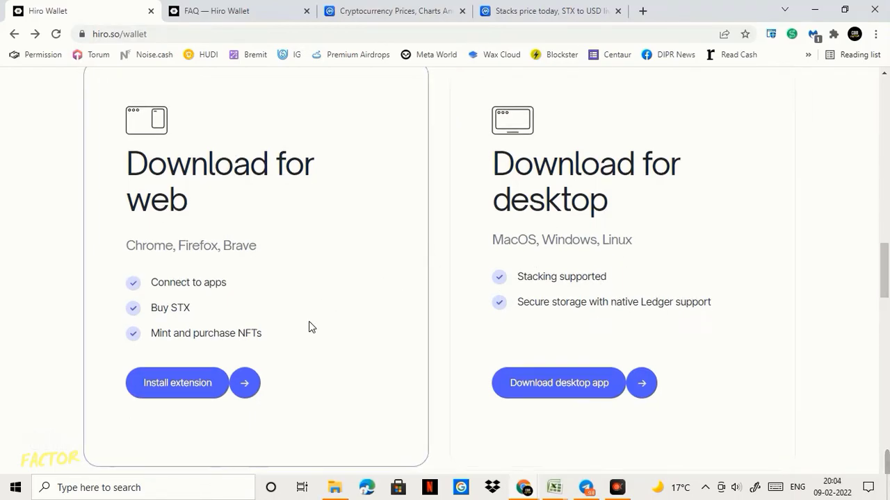
{"action": "scroll", "coordinate": [545, 330], "scroll_direction": "up", "scroll_amount": 2}
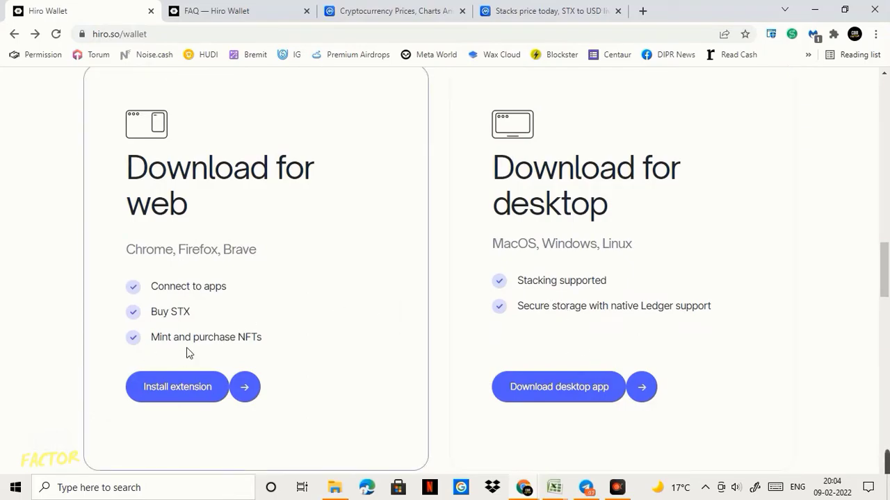
{"action": "left_click", "coordinate": [182, 399]}
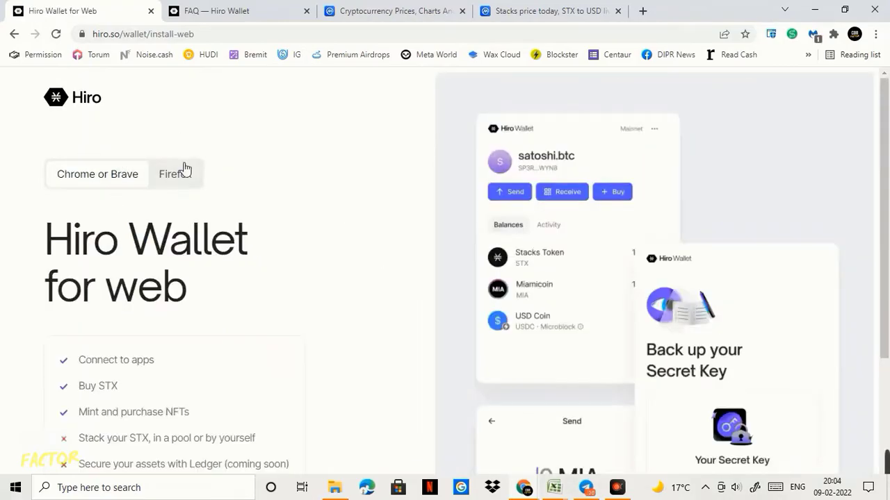
{"action": "scroll", "coordinate": [181, 174], "scroll_direction": "down", "scroll_amount": 3}
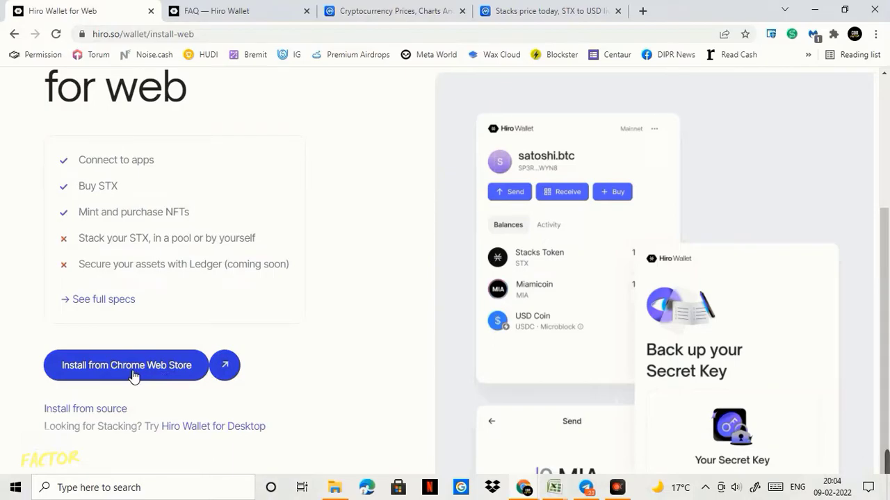
- Install Hiro Wallet from the Chrome Web Store with Add to Chrome and Add extension
{"action": "left_click", "coordinate": [134, 374]}
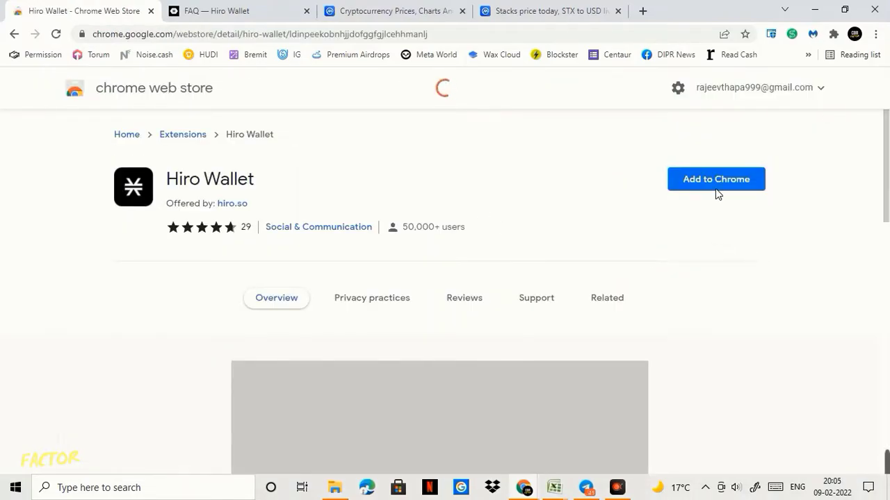
{"action": "left_click", "coordinate": [723, 189]}
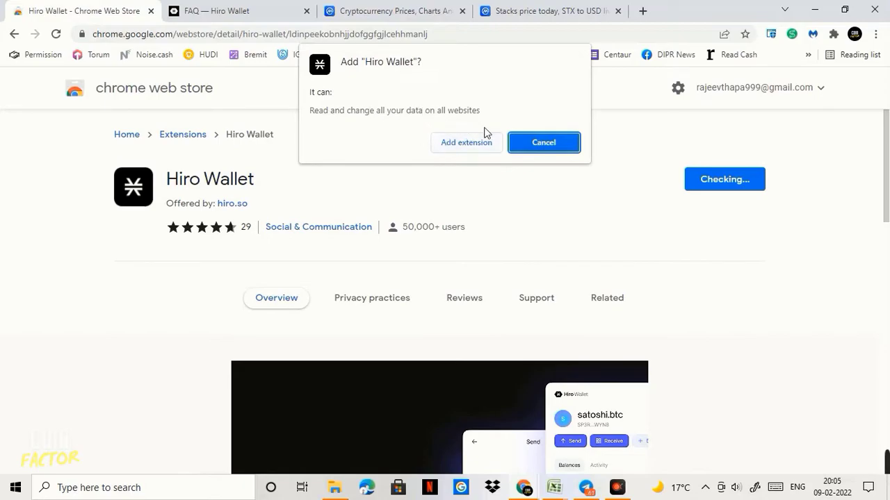
{"action": "left_click", "coordinate": [471, 147]}
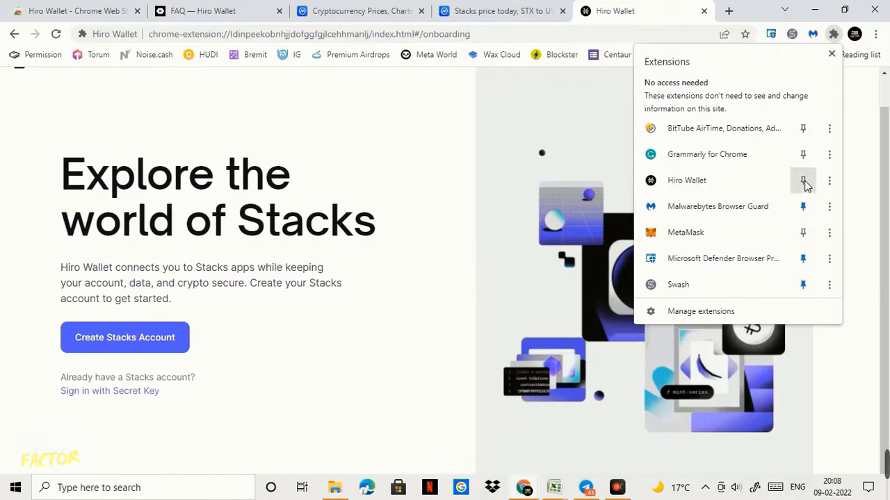
- Pin Hiro Wallet from the Extensions menu and open its toolbar popup
{"action": "left_click", "coordinate": [802, 183]}
{"action": "left_click", "coordinate": [450, 167]}
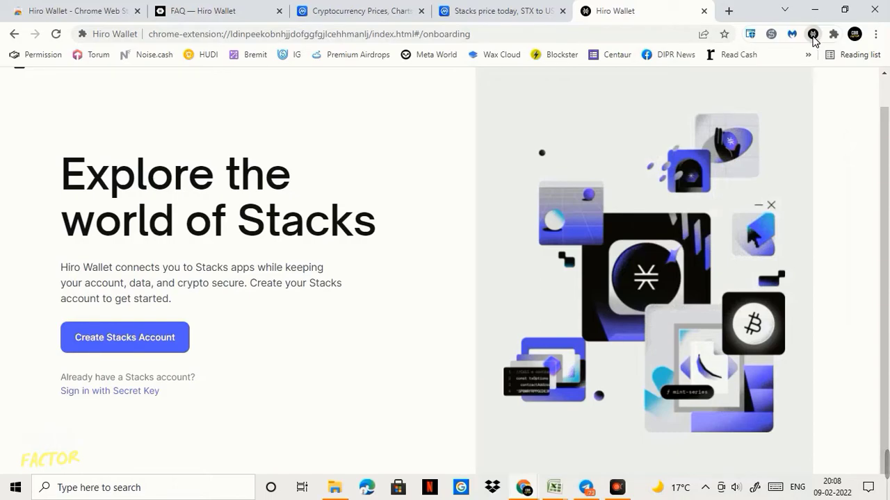
{"action": "left_click", "coordinate": [812, 35]}
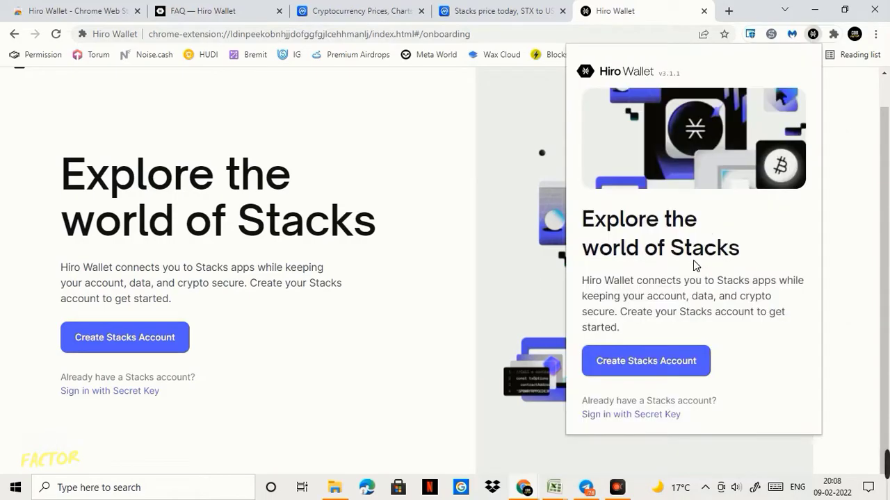
- Create a new Stacks account and copy its 24-word Secret Key to the clipboard
{"action": "left_click", "coordinate": [661, 364]}
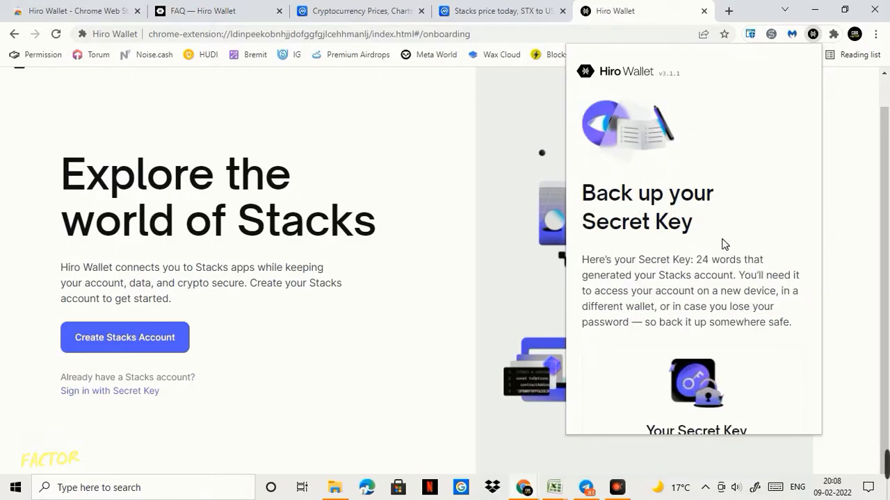
{"action": "scroll", "coordinate": [723, 243], "scroll_direction": "down", "scroll_amount": 1}
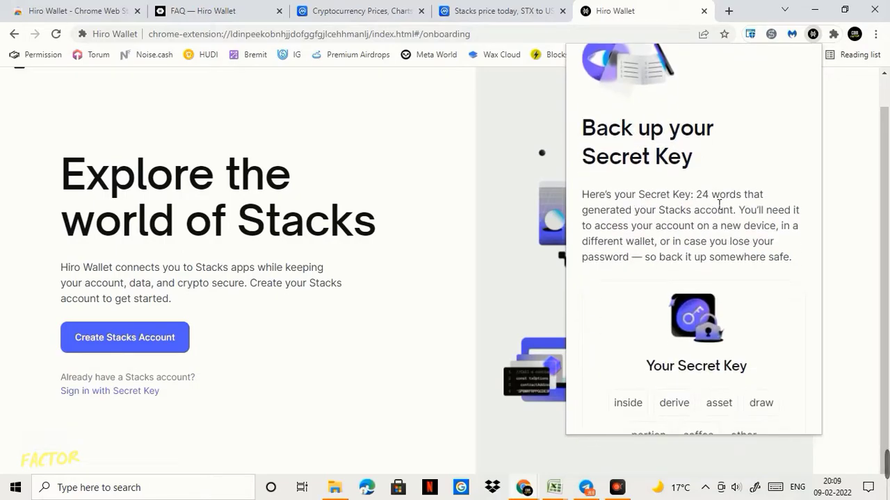
{"action": "scroll", "coordinate": [744, 208], "scroll_direction": "down", "scroll_amount": 4}
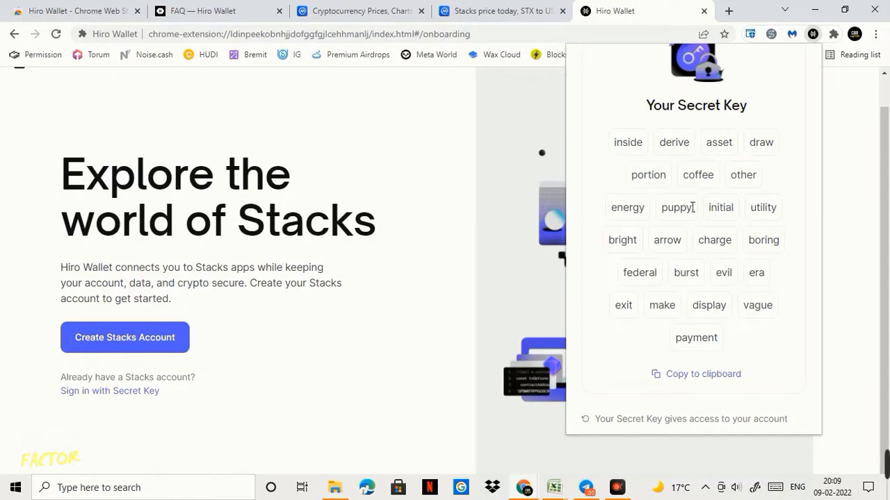
{"action": "left_click", "coordinate": [703, 377]}
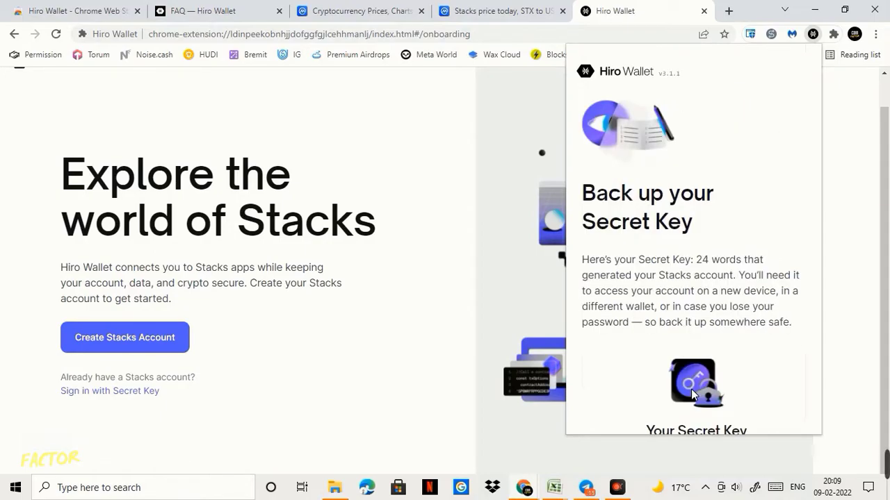
{"action": "scroll", "coordinate": [691, 392], "scroll_direction": "down", "scroll_amount": 2}
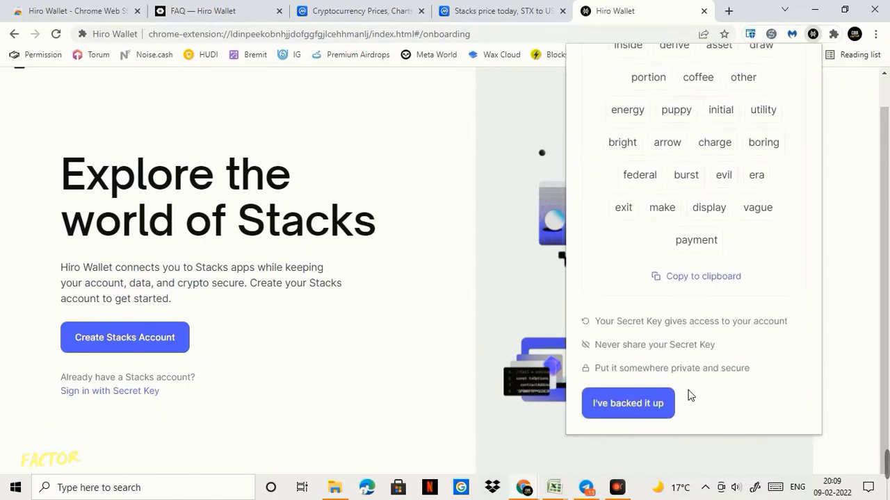
- Confirm the Secret Key is backed up and enter a first password and its confirmation
{"action": "left_click", "coordinate": [642, 410]}
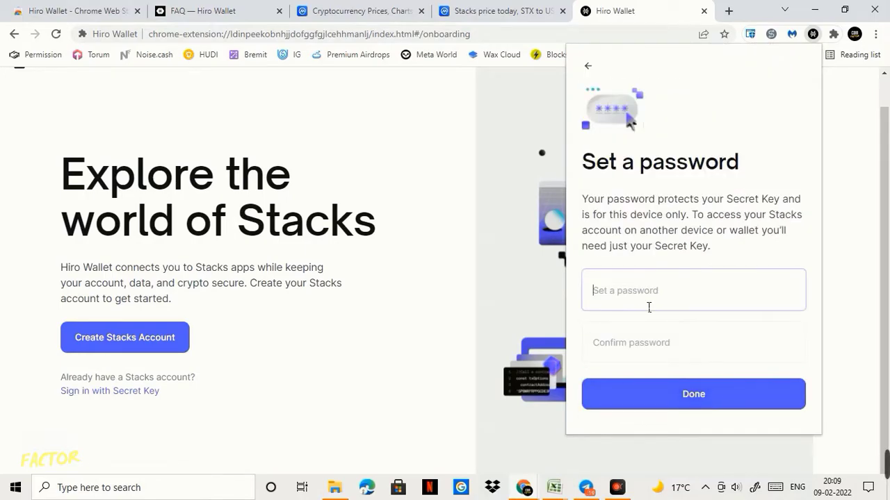
{"action": "left_click", "coordinate": [647, 307]}
{"action": "type", "text": "•••"}
{"action": "left_click", "coordinate": [684, 348]}
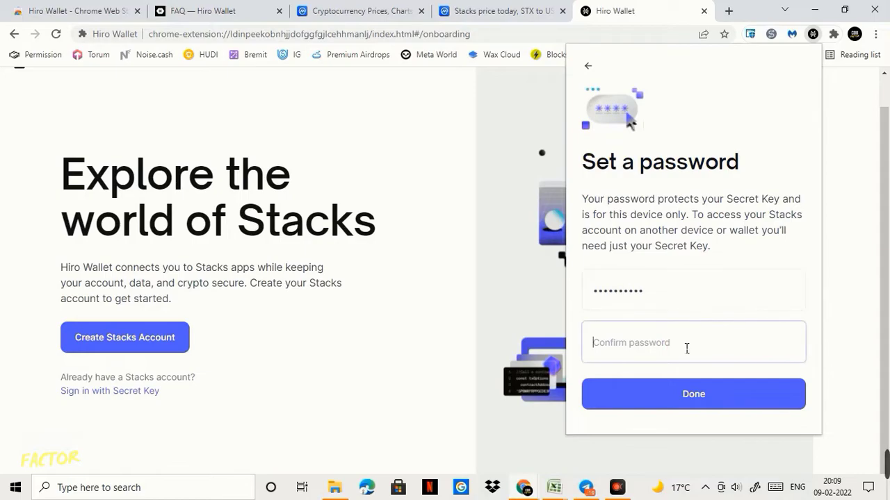
{"action": "type", "text": "•"}
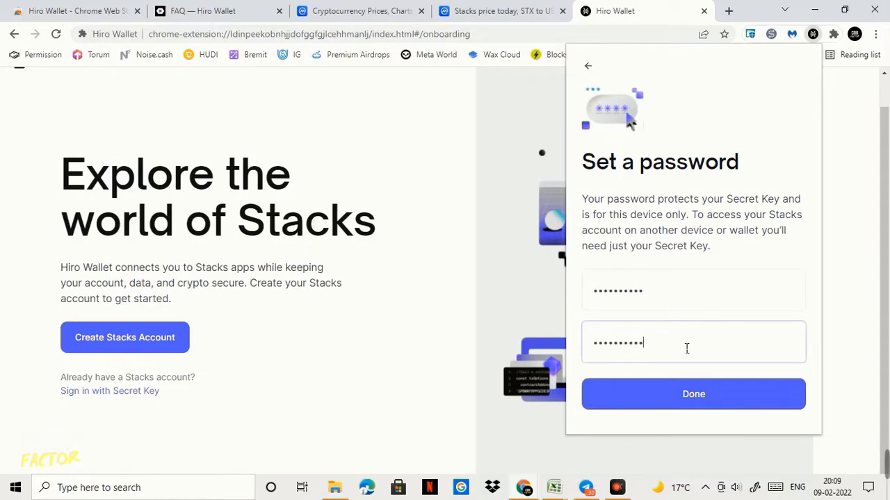
{"action": "left_click", "coordinate": [651, 387]}
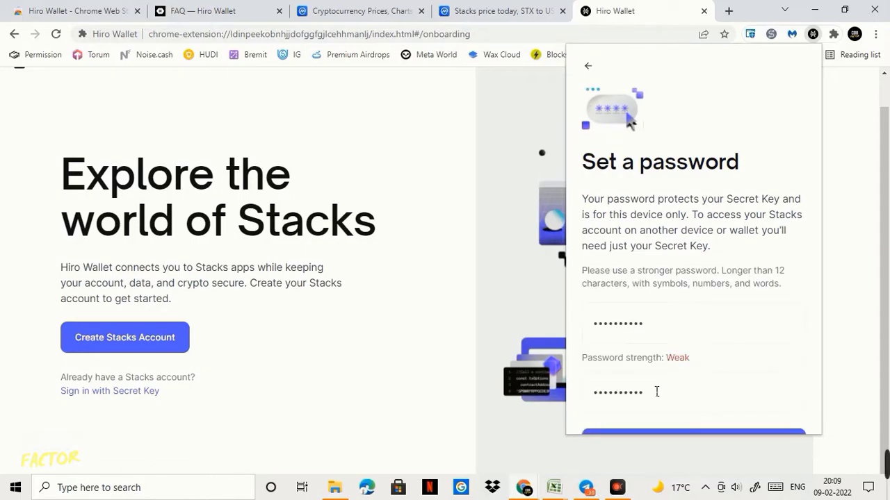
{"action": "scroll", "coordinate": [667, 374], "scroll_direction": "down", "scroll_amount": 1}
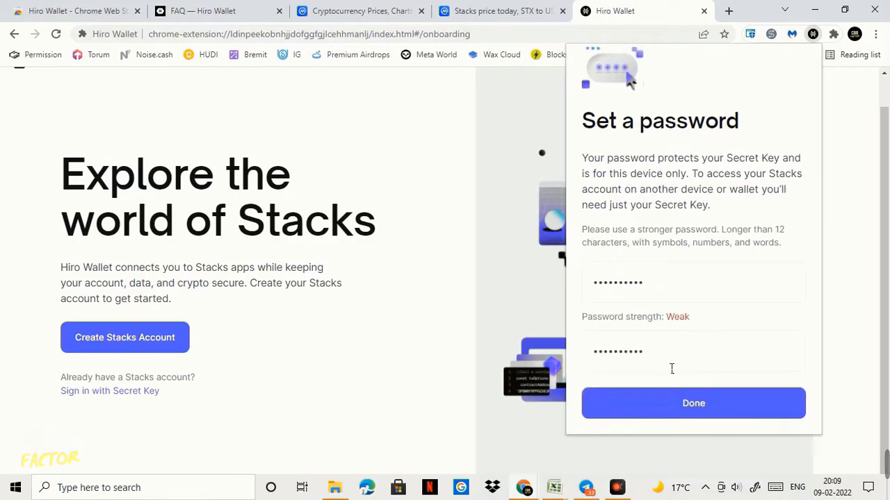
- Lengthen the password after the Weak warning, re-confirm it, and finish creating Account 1
{"action": "left_click", "coordinate": [676, 290]}
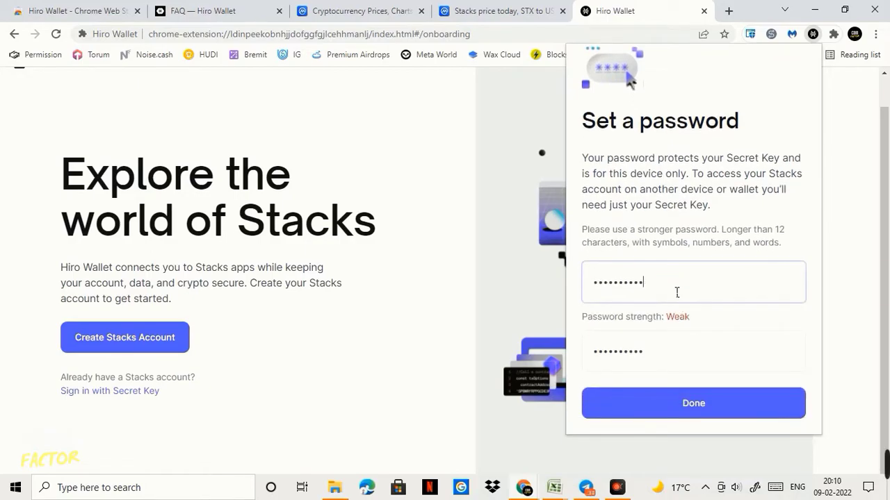
{"action": "type", "text": "•••••"}
{"action": "left_click", "coordinate": [663, 360]}
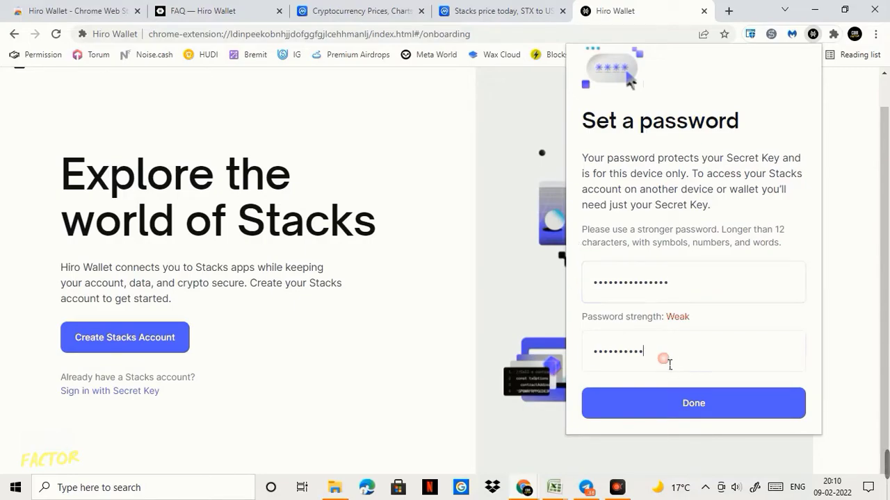
{"action": "type", "text": "•••••••••••••••"}
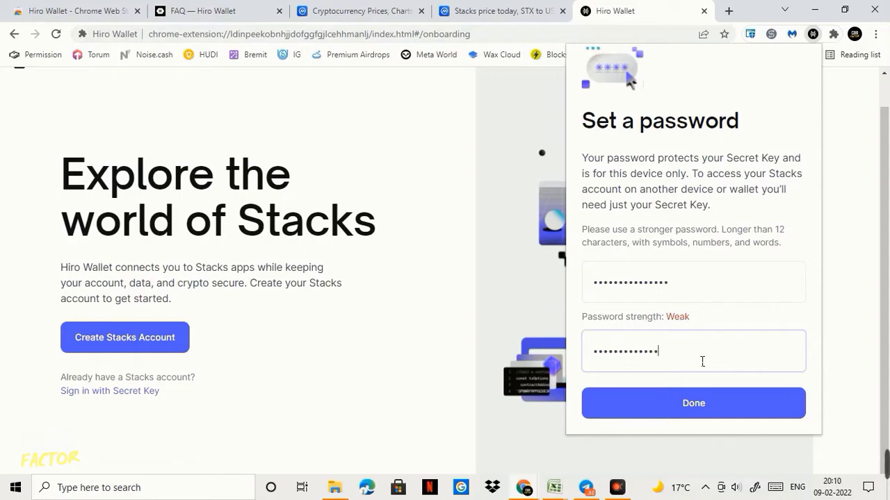
{"action": "left_click", "coordinate": [706, 403]}
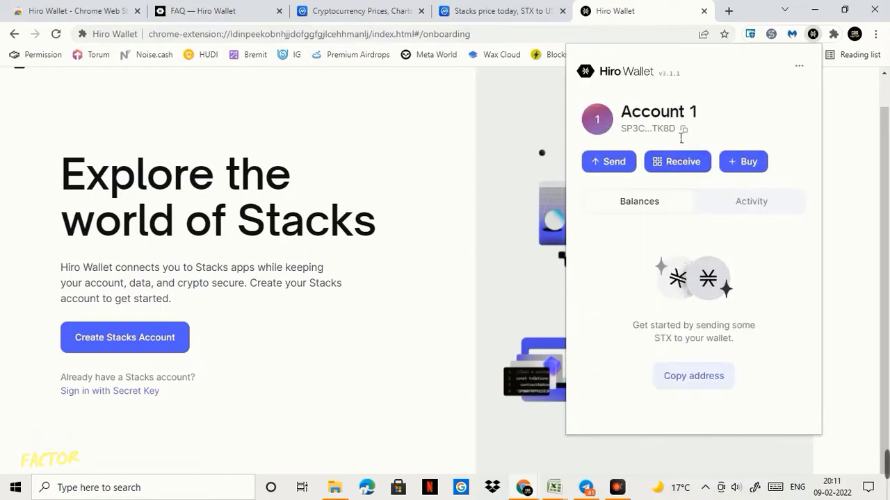
- Copy Account 1's Stacks address, view the Transak and Okcoin STX buy options, then go back
{"action": "left_click", "coordinate": [684, 130]}
{"action": "left_click", "coordinate": [734, 166]}
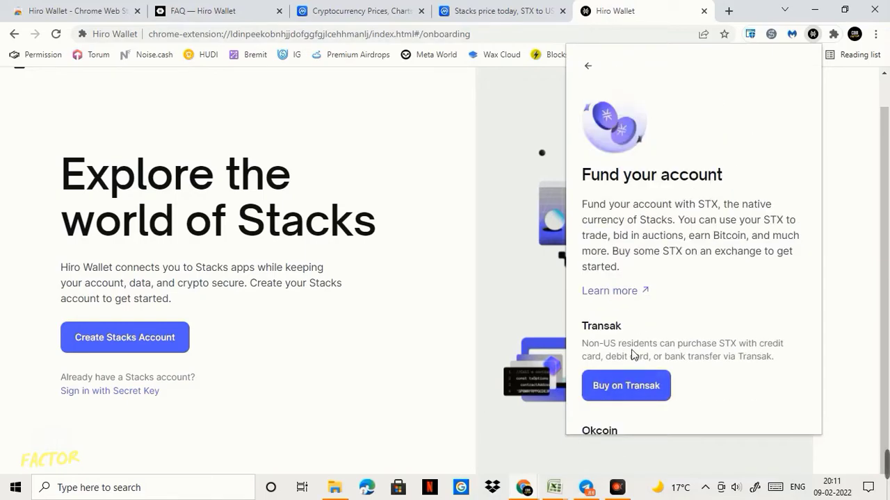
{"action": "scroll", "coordinate": [632, 355], "scroll_direction": "down", "scroll_amount": 2}
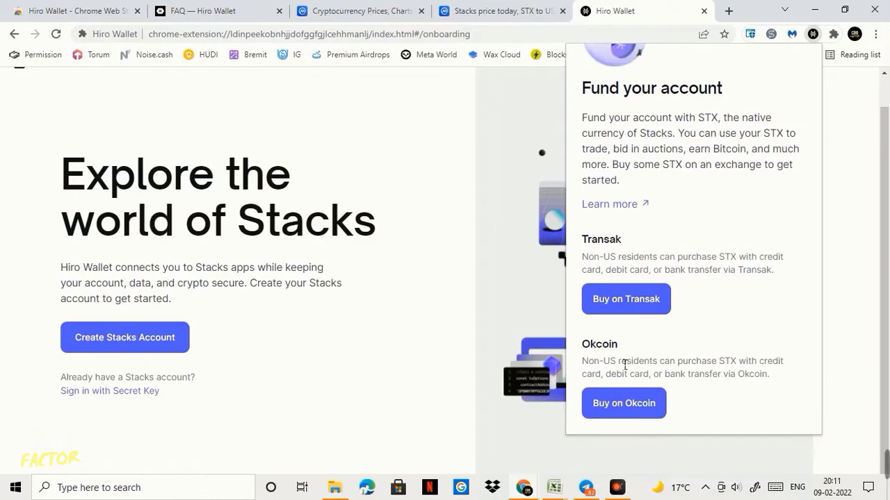
{"action": "scroll", "coordinate": [646, 319], "scroll_direction": "up", "scroll_amount": 2}
{"action": "key", "text": "alt+Left"}
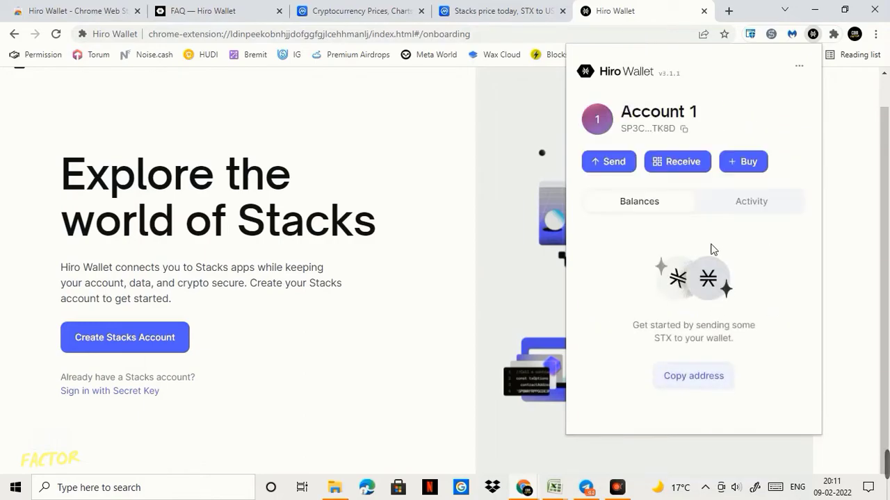